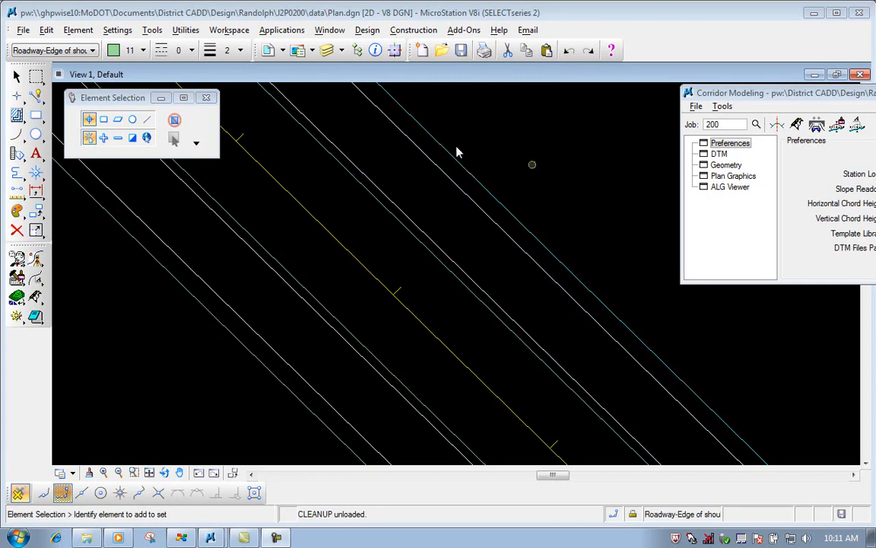
Open the Data Cleanup utility and set its duplicates action to Select.
click(185, 29)
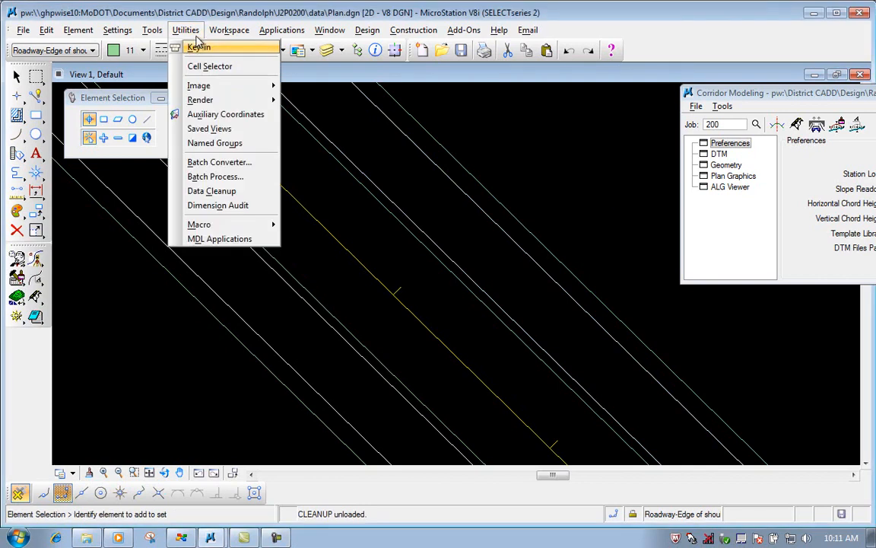
click(245, 193)
drag(282, 177, 172, 188)
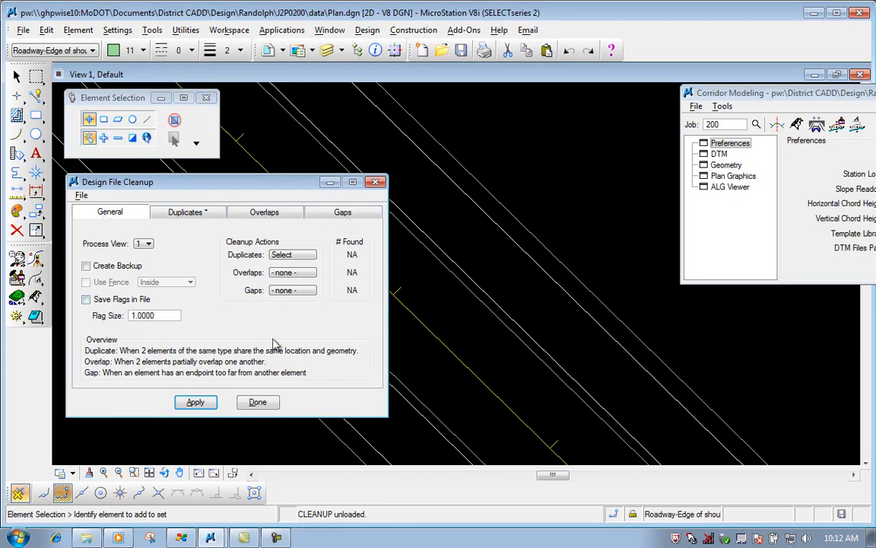
click(196, 216)
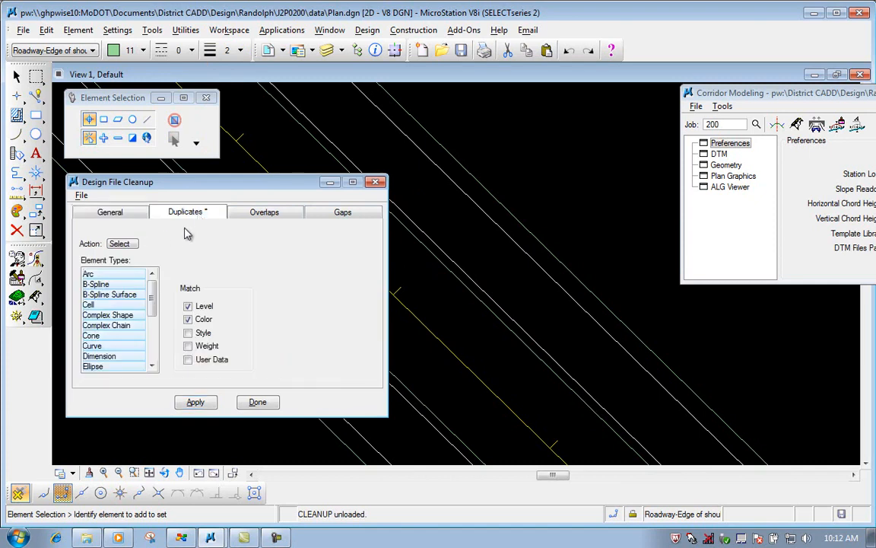
click(121, 245)
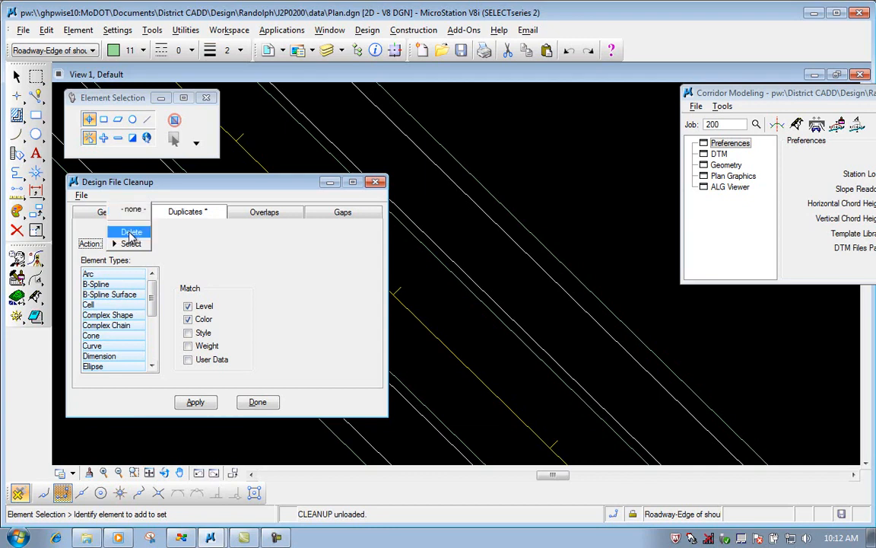
click(131, 243)
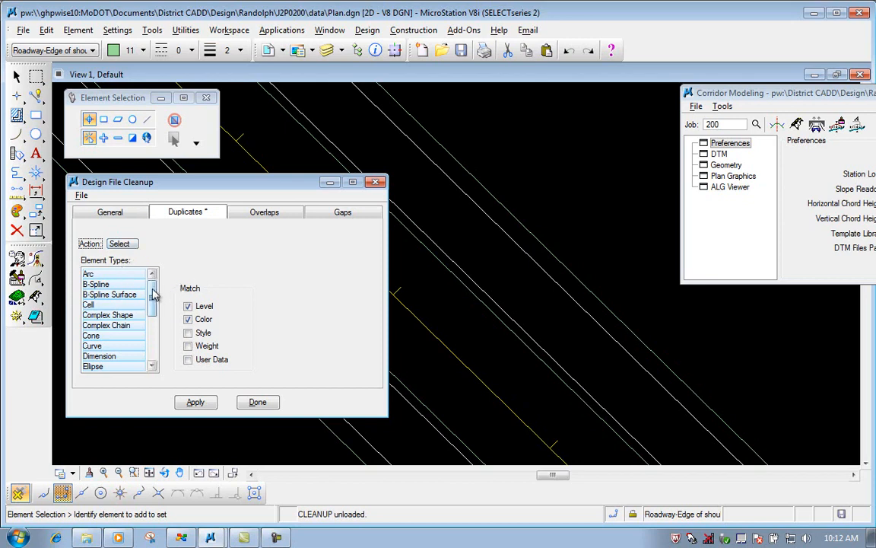
Run the duplicates cleanup on the chosen element types, matching by level and color, to select the duplicate elements.
drag(153, 291, 153, 339)
scroll(137, 305, up, 4)
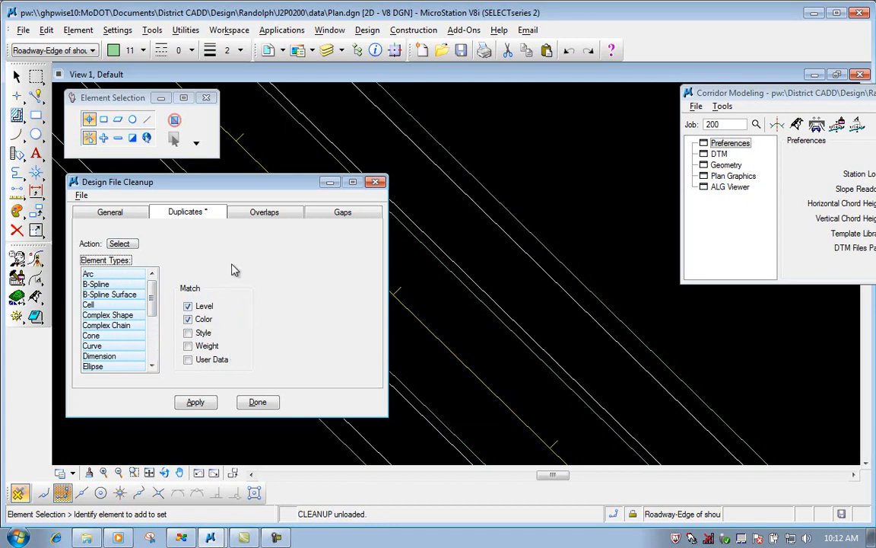
drag(196, 179, 209, 191)
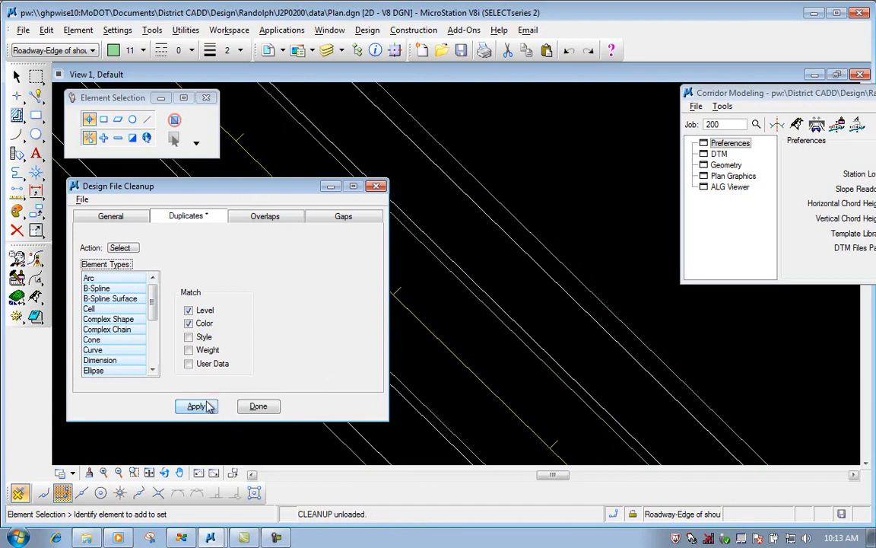
click(197, 406)
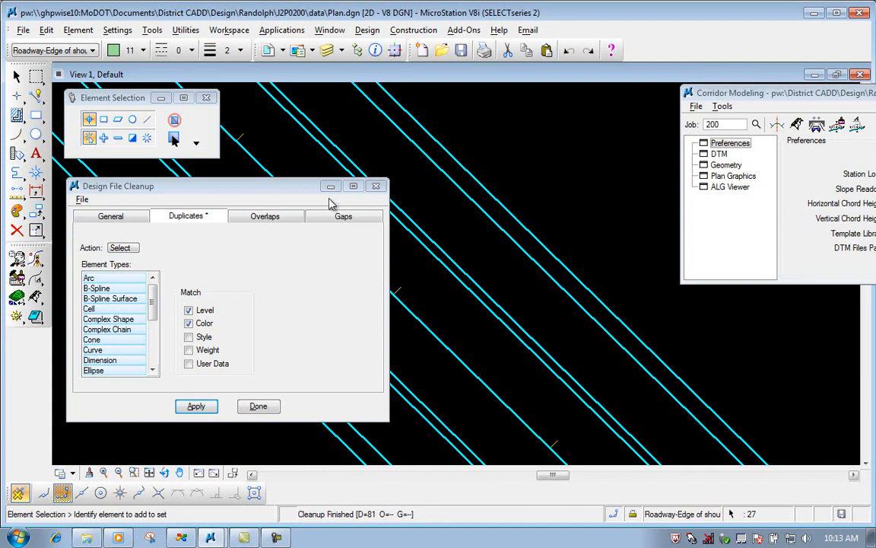
Delete the selected duplicate elements from the plan drawing.
click(268, 184)
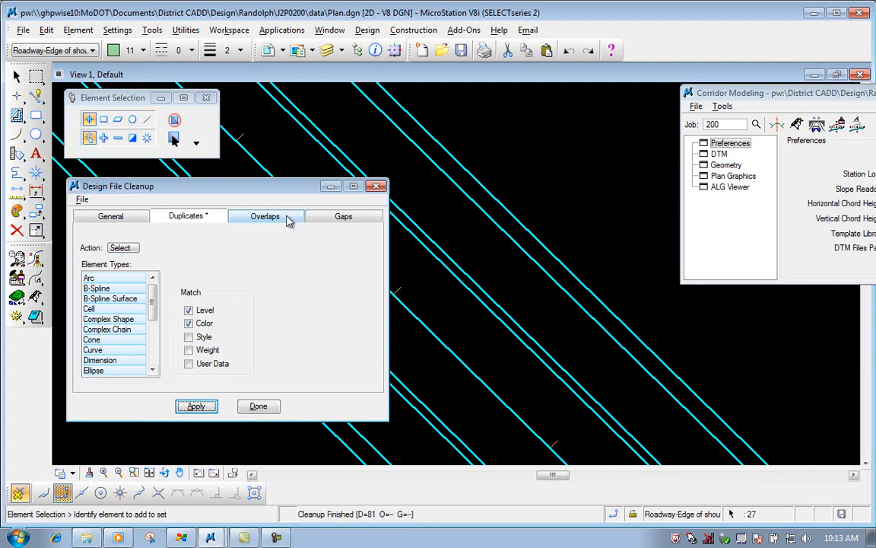
click(18, 231)
drag(187, 197, 206, 209)
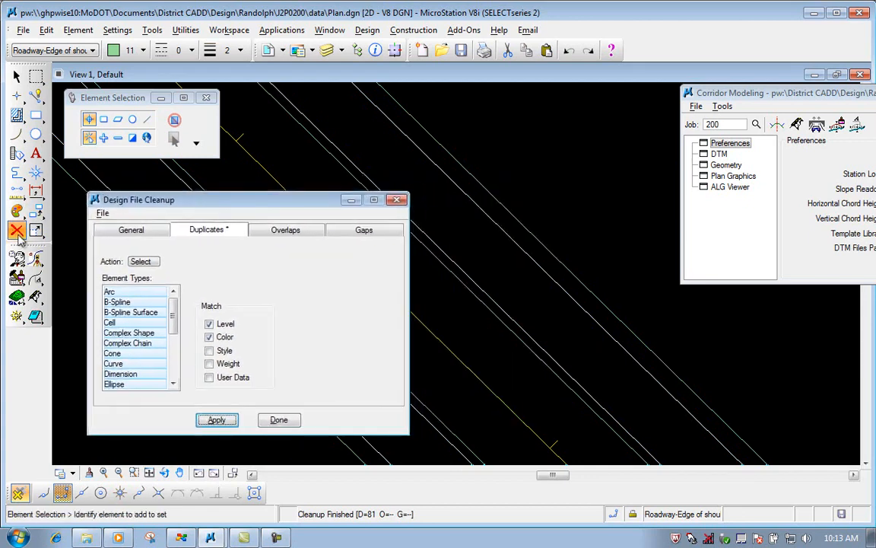
Run the duplicates cleanup again to check the plan drawing for remaining duplicates.
drag(265, 195, 242, 170)
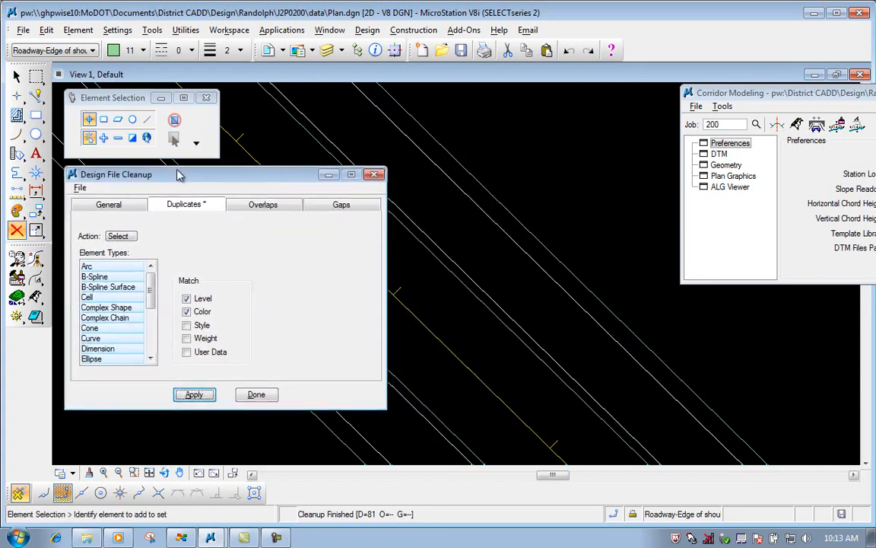
click(195, 395)
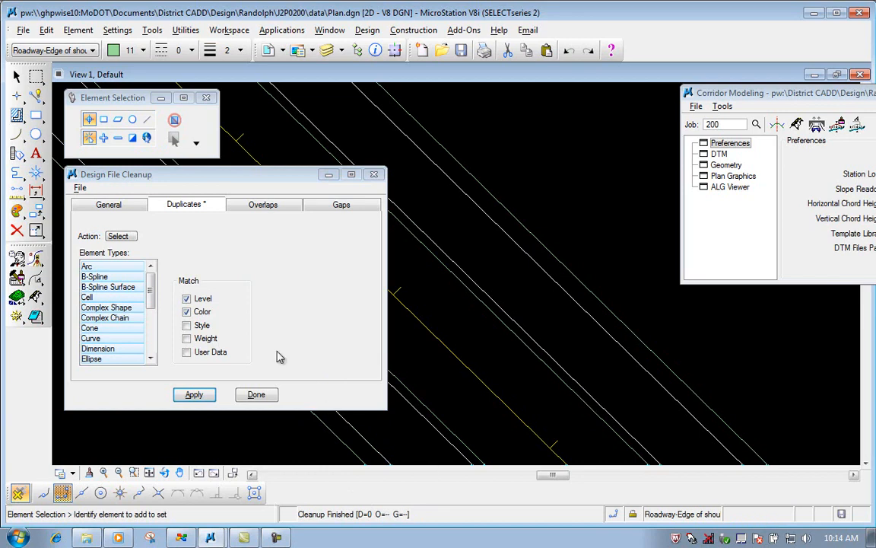
drag(186, 174, 187, 191)
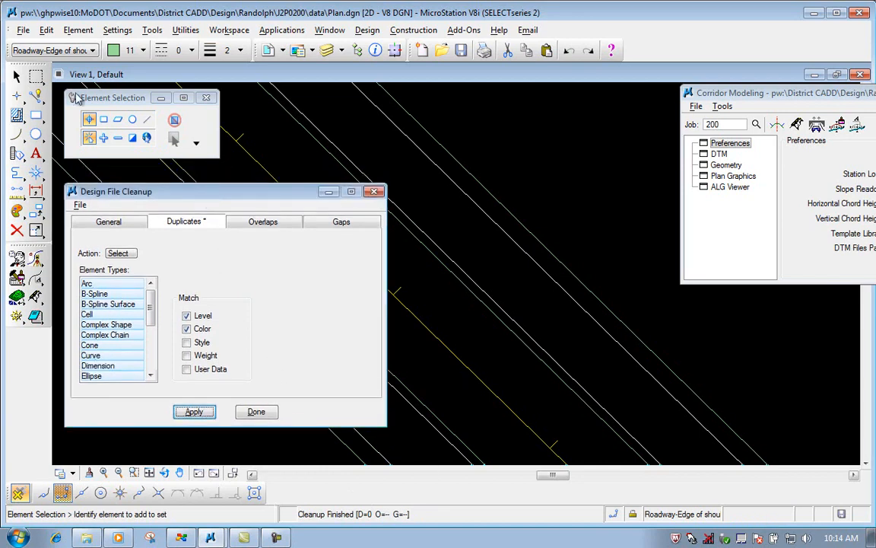
Compress the Plan.dgn design file, saving the changes.
click(25, 31)
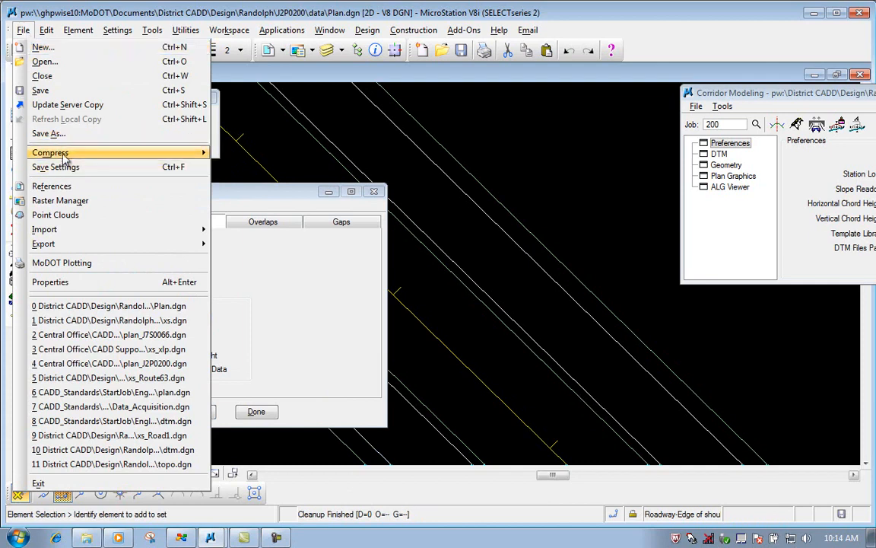
mouse_move(65, 159)
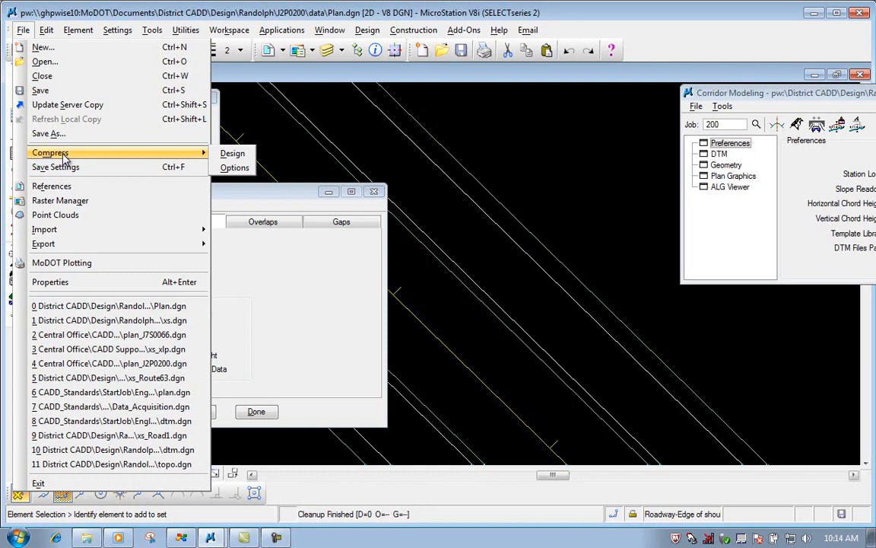
click(233, 155)
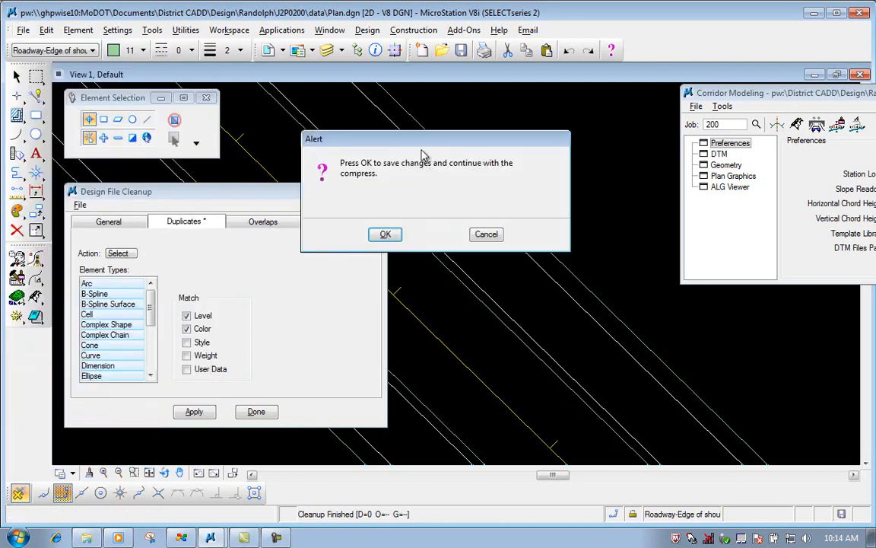
drag(382, 138, 388, 114)
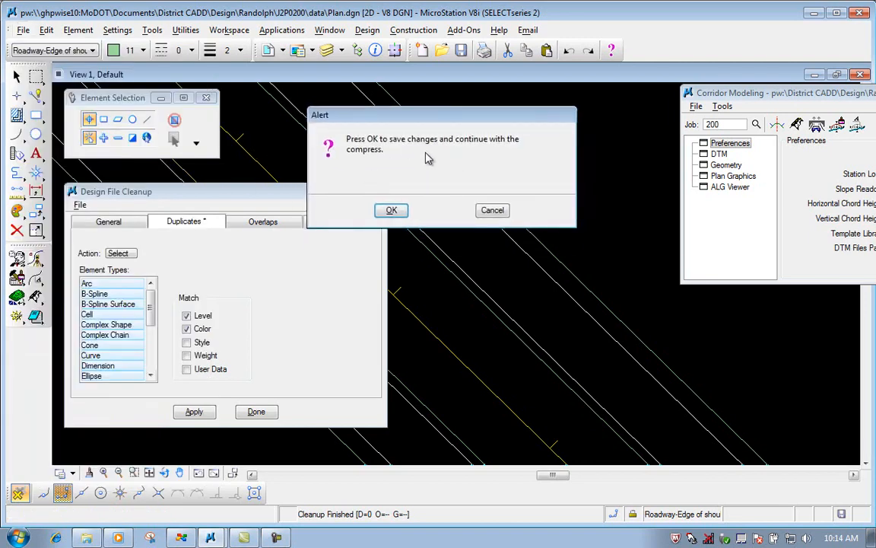
click(391, 212)
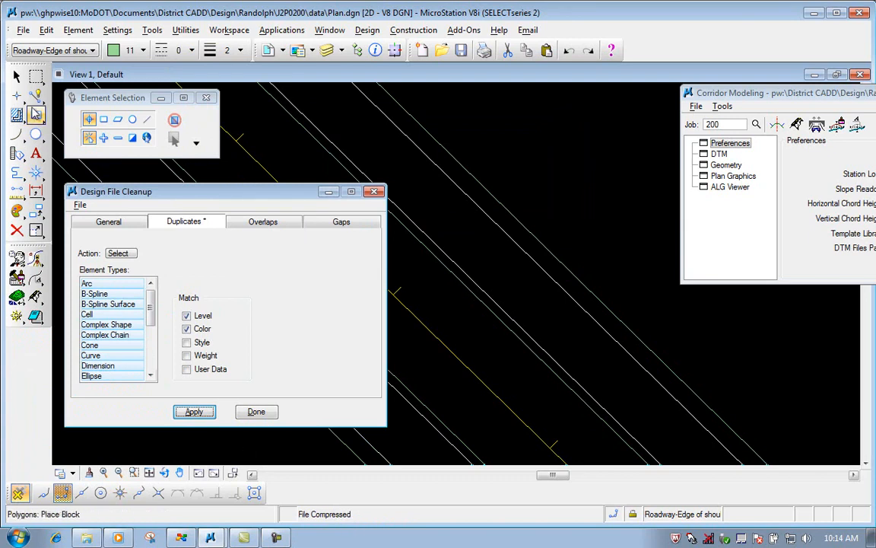
Switch to the recent cross-section file xs.dgn, saving and checking in Plan.dgn.
click(24, 31)
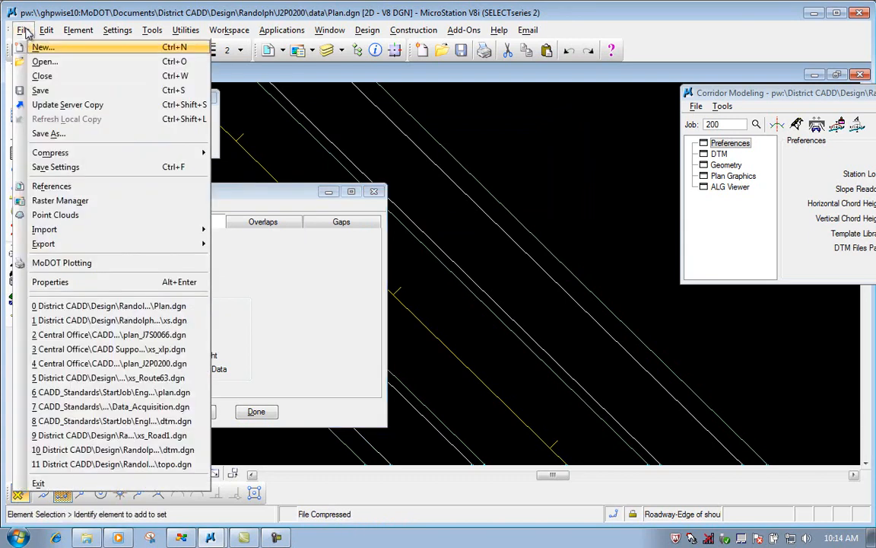
click(95, 326)
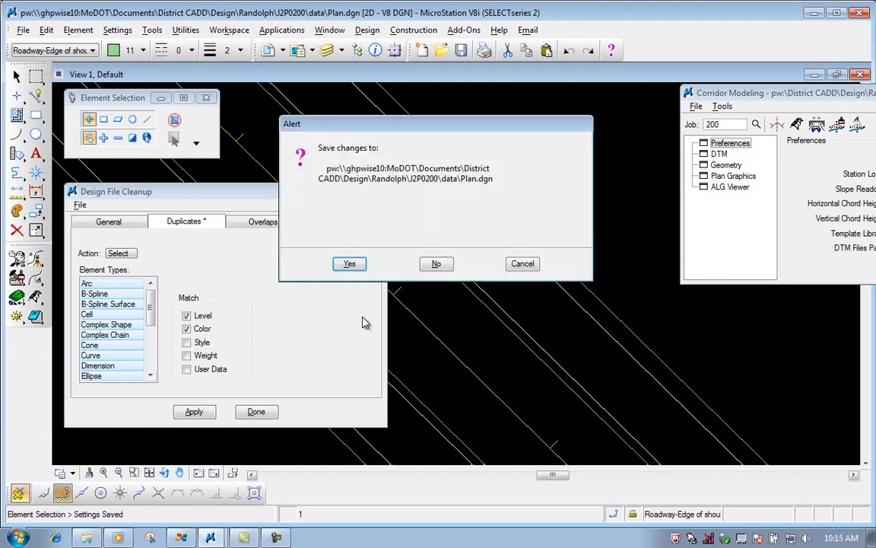
click(350, 264)
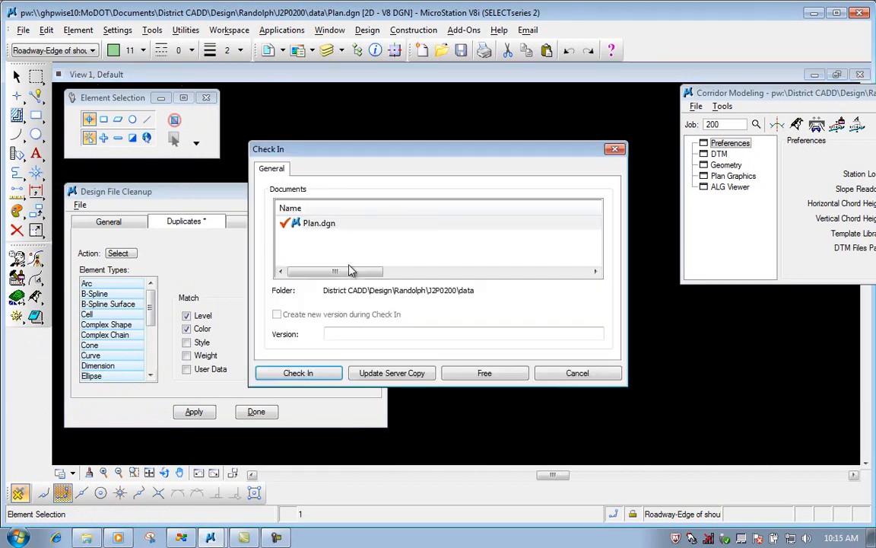
click(301, 372)
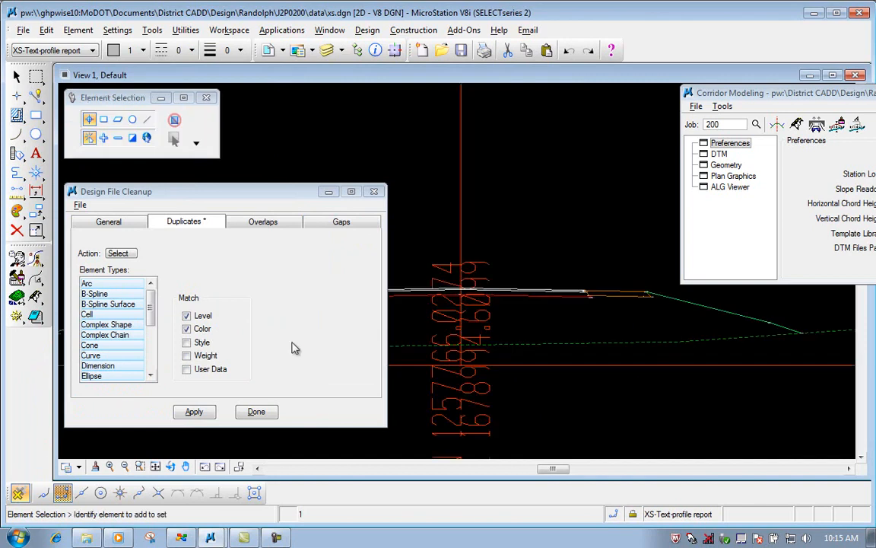
Close the Design File Cleanup dialog.
drag(124, 191, 261, 196)
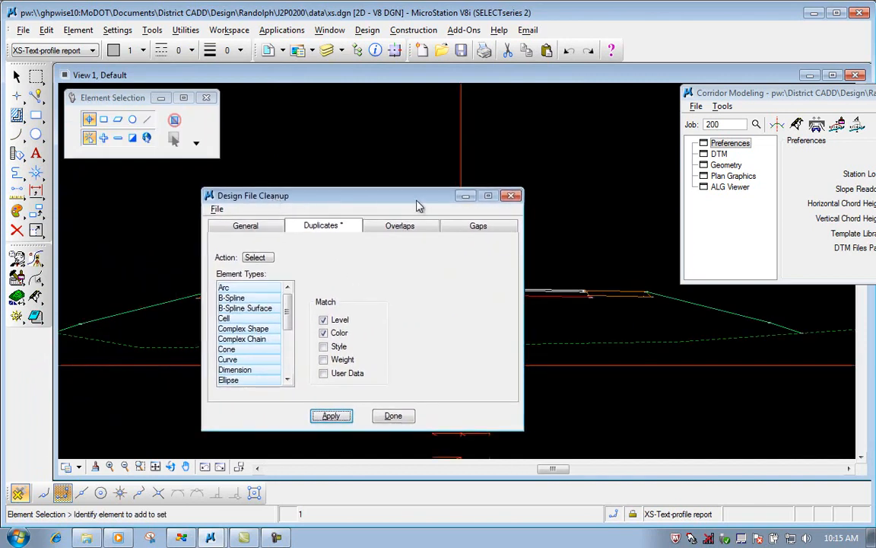
click(513, 198)
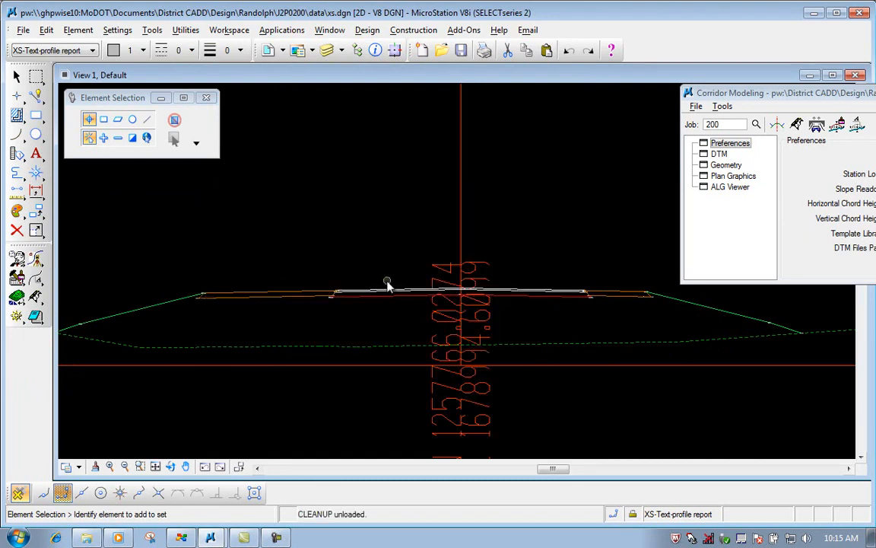
scroll(388, 284, down, 1)
scroll(370, 234, down, 3)
scroll(377, 166, up, 3)
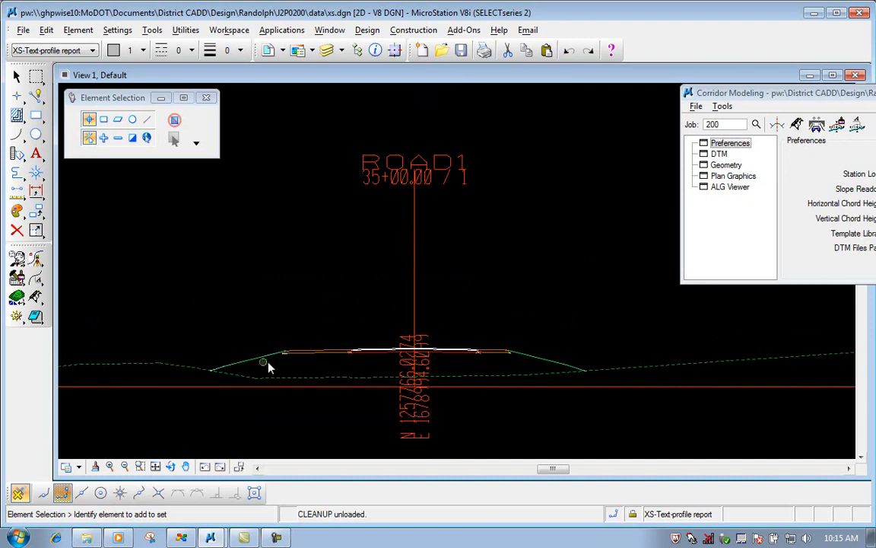
Set element selection to line mode and try to select elements along the left side slope of the ROAD1 section.
click(35, 96)
click(150, 122)
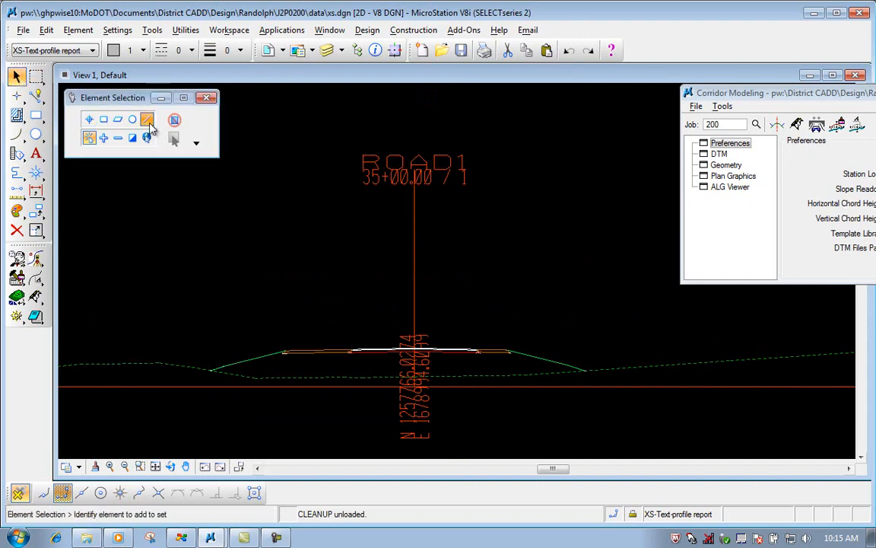
click(250, 371)
click(228, 331)
click(174, 139)
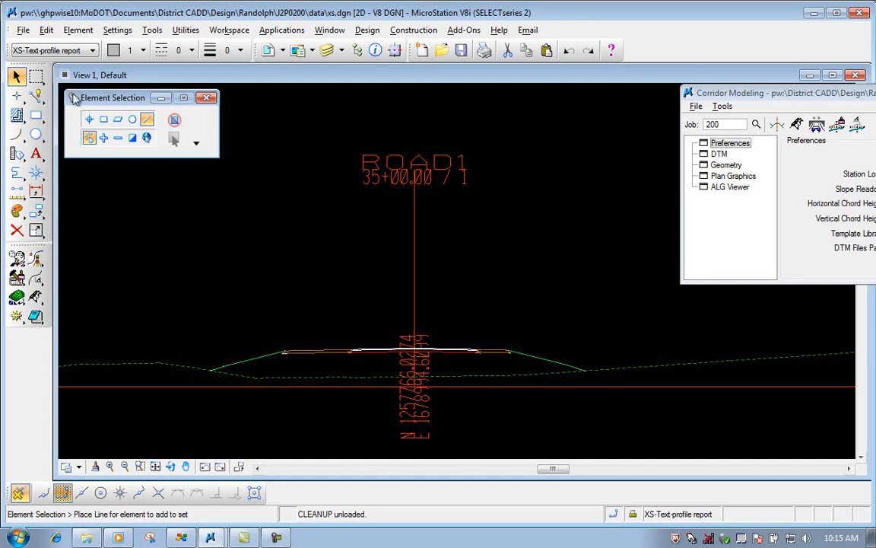
Compress the xs.dgn design file.
click(23, 30)
mouse_move(46, 30)
mouse_move(204, 155)
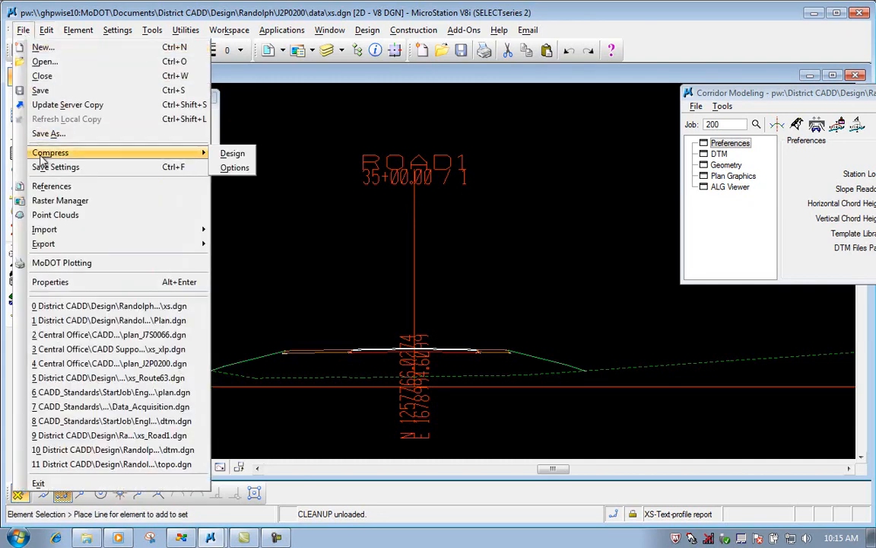
click(232, 156)
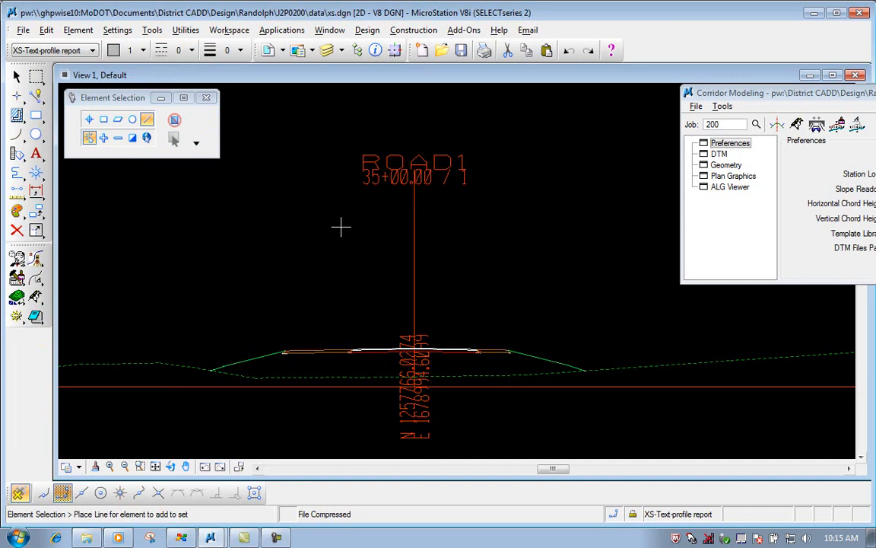
click(129, 98)
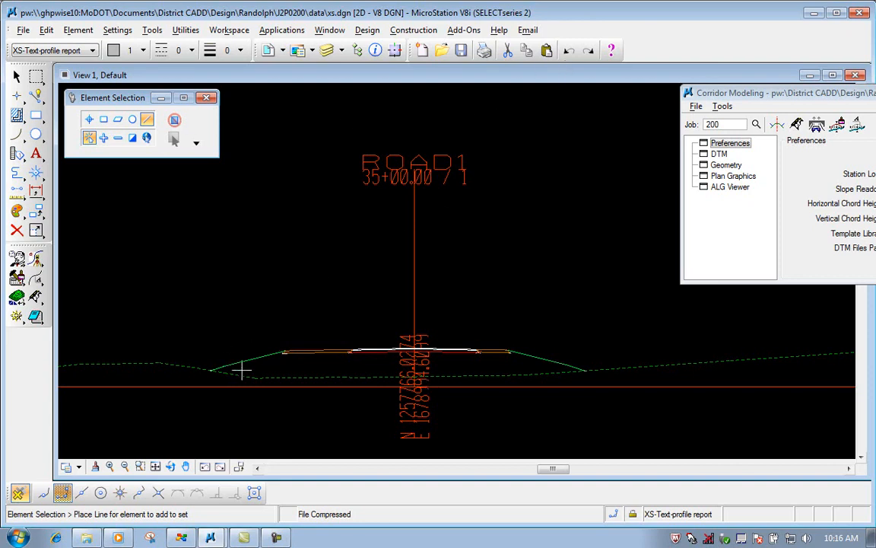
Run the design compression on the cross-section file a second time.
click(23, 30)
mouse_move(191, 153)
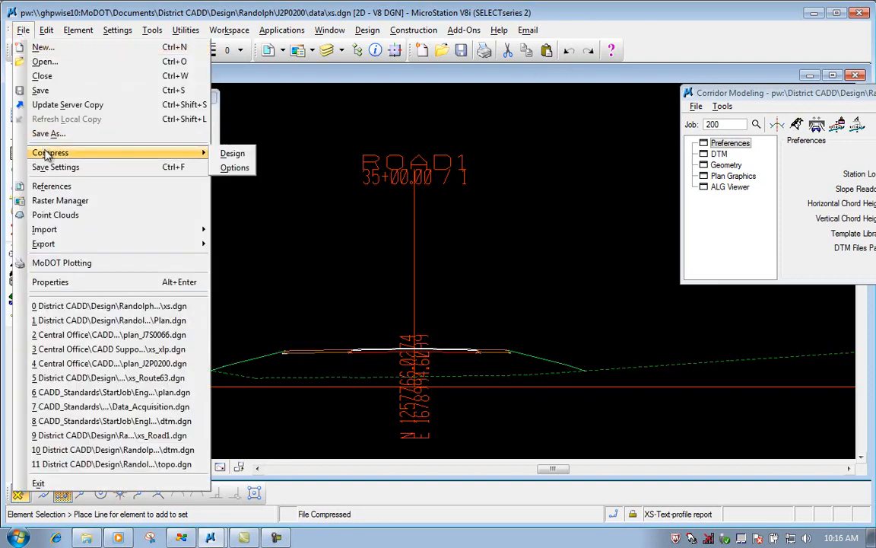
click(231, 154)
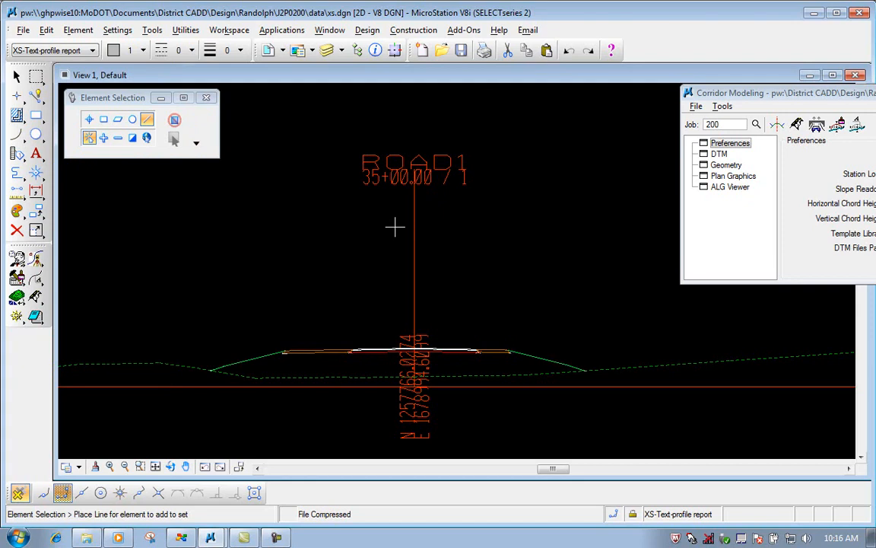
Open the Cross Section Labeler and load the preference file Road1_label.xlp from the data folder.
click(857, 126)
drag(461, 169, 213, 188)
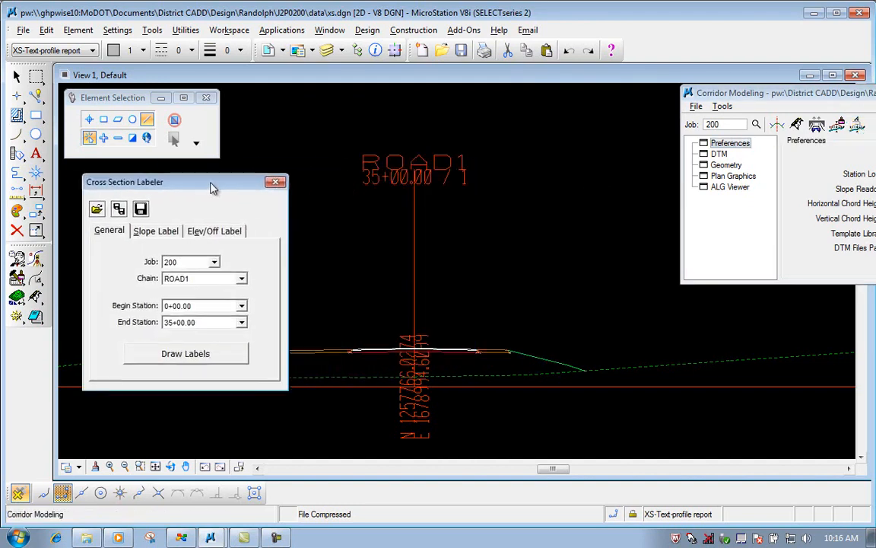
click(97, 209)
click(556, 242)
click(556, 242)
click(557, 242)
click(557, 242)
click(557, 242)
click(557, 242)
click(557, 242)
click(557, 242)
click(557, 242)
click(557, 242)
click(557, 242)
click(557, 242)
click(557, 242)
click(557, 242)
click(557, 242)
click(203, 228)
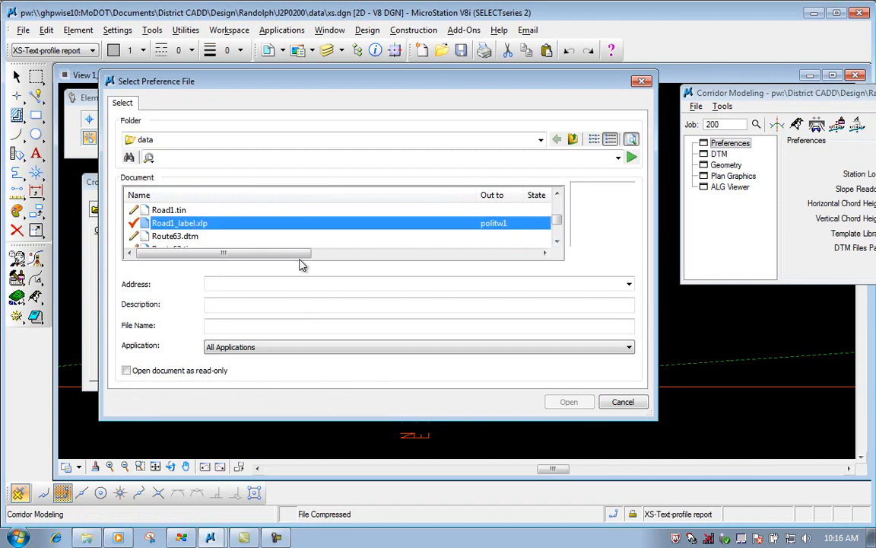
click(576, 404)
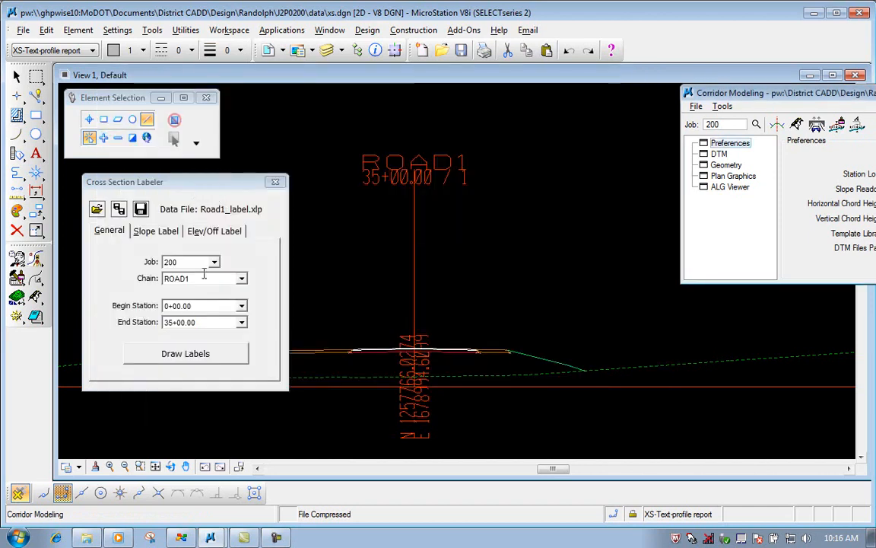
Draw the labels on the ROAD1 cross sections from station 0+00.00 to 35+00.00 and close the Cross Section Labeler.
click(192, 353)
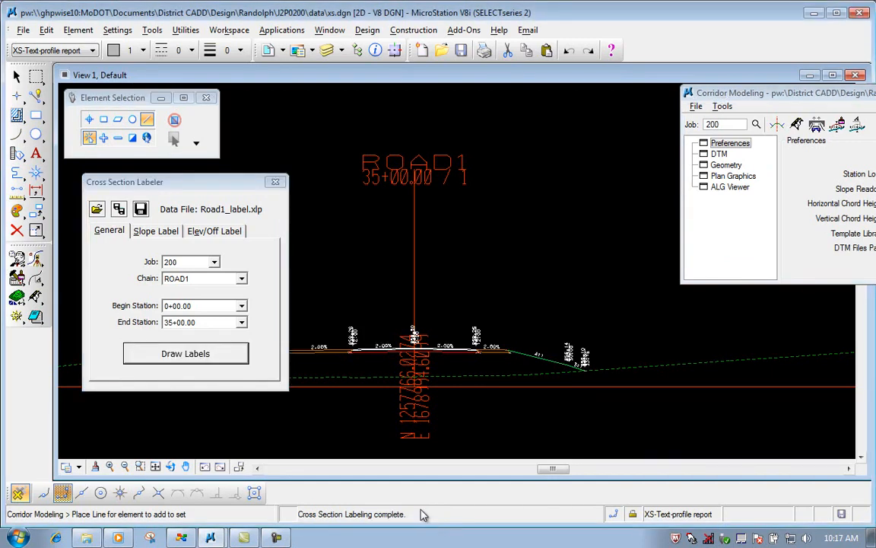
drag(194, 189, 190, 190)
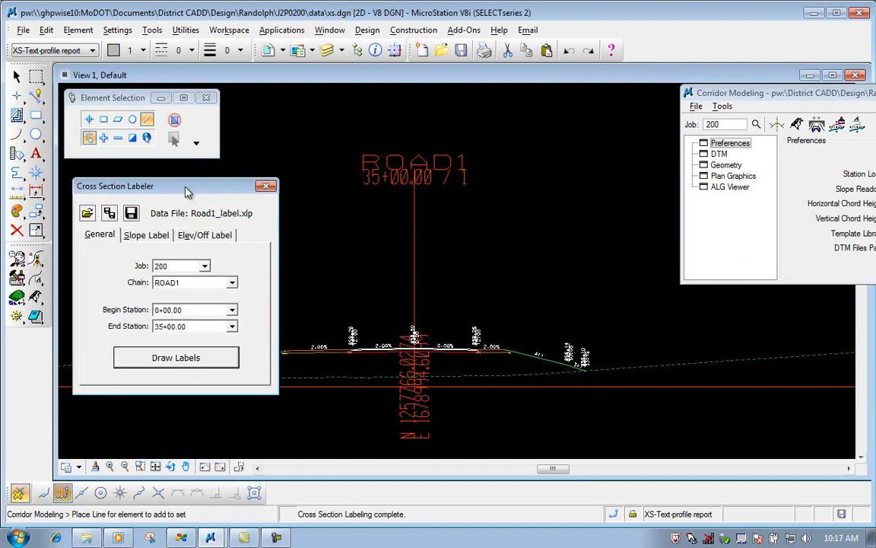
click(272, 182)
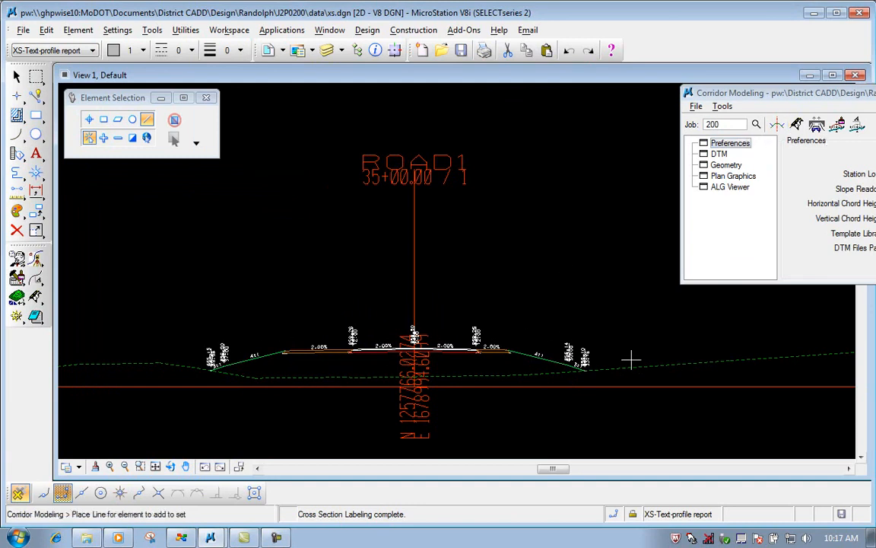
Undo the cross section labeling.
click(570, 51)
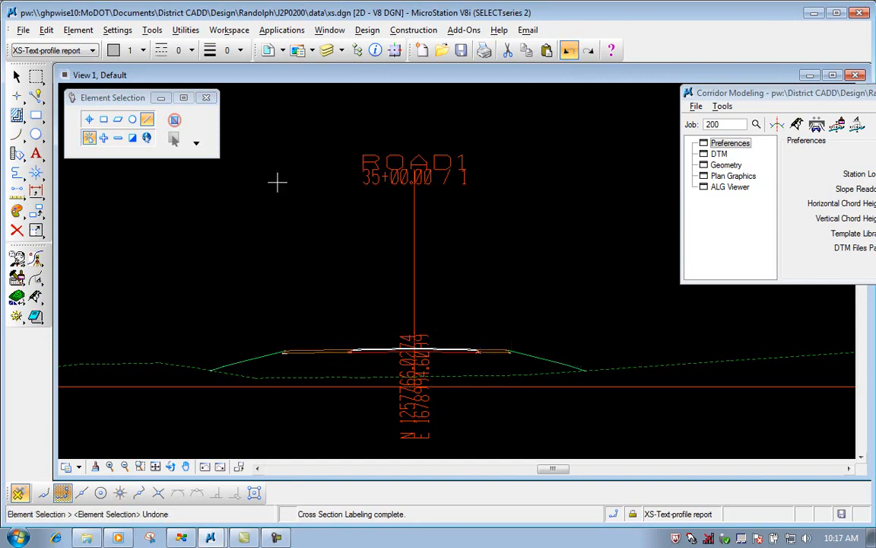
click(129, 98)
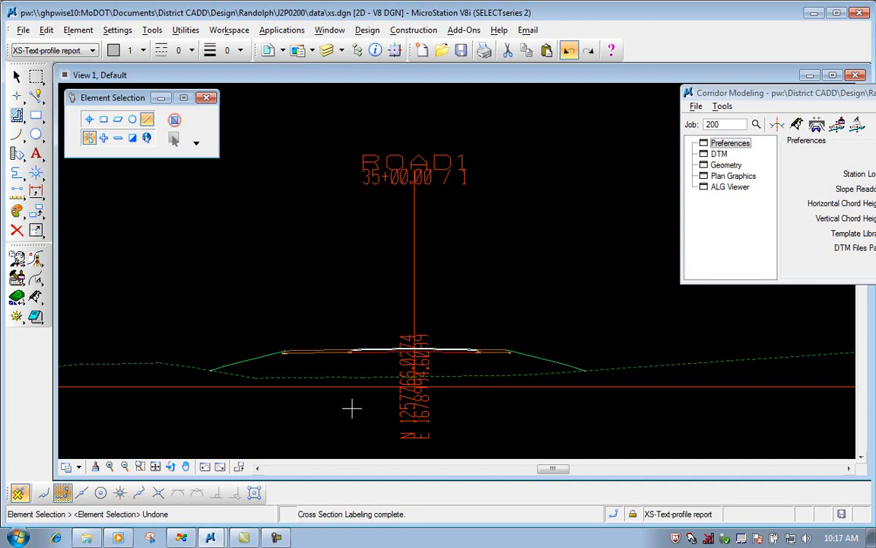
click(57, 15)
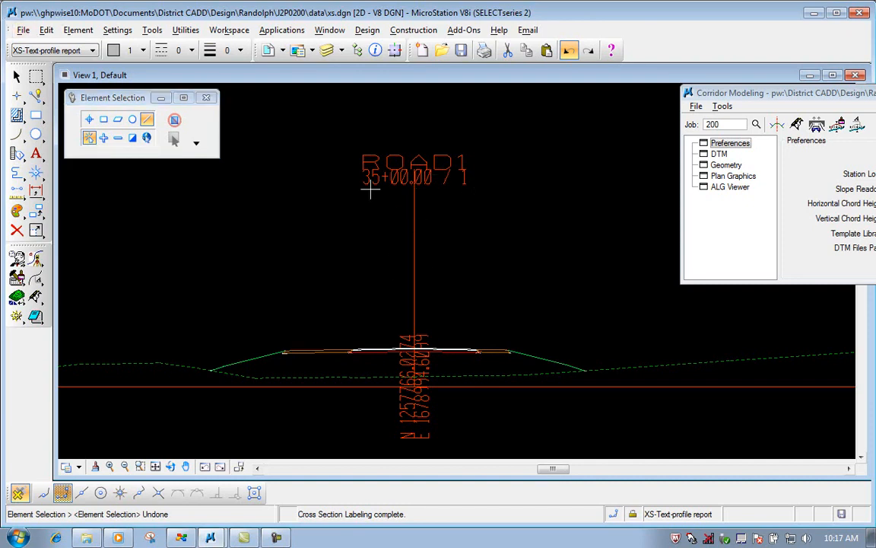
Compress the xs.dgn design file again with the labels removed.
click(23, 30)
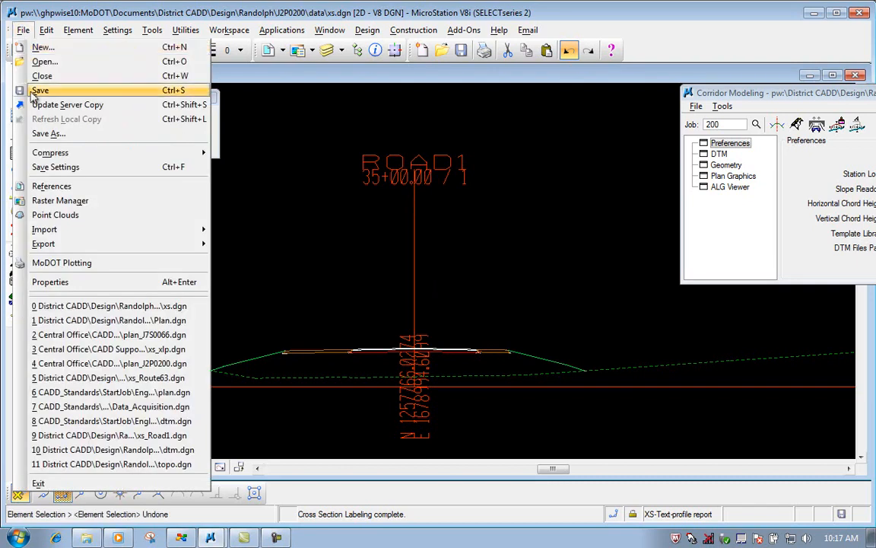
mouse_move(114, 152)
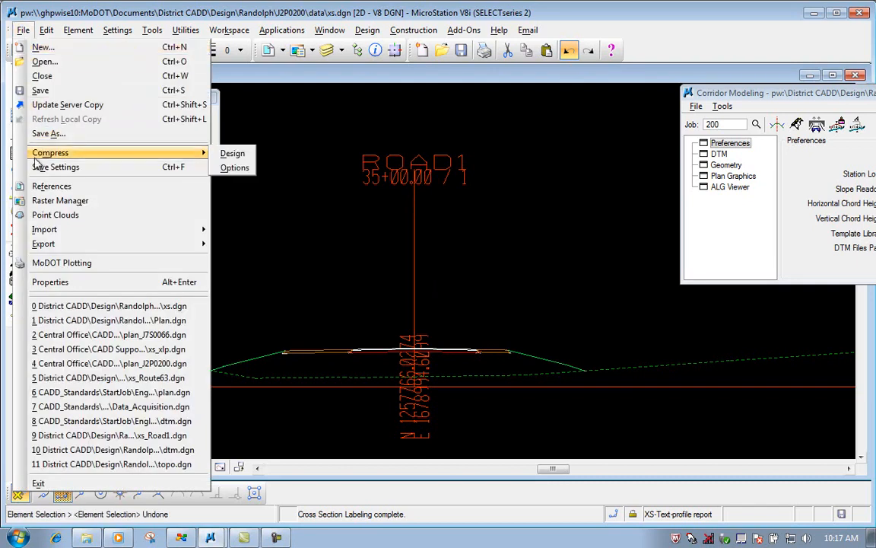
click(224, 154)
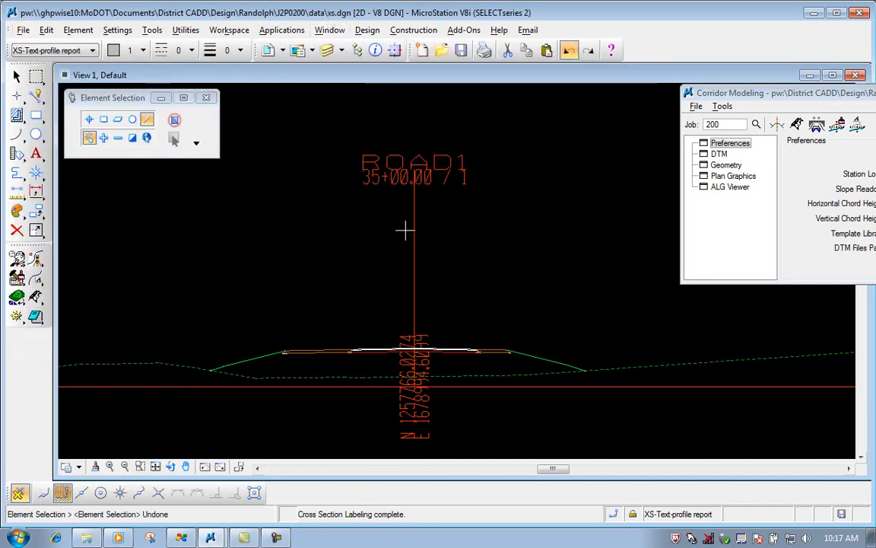